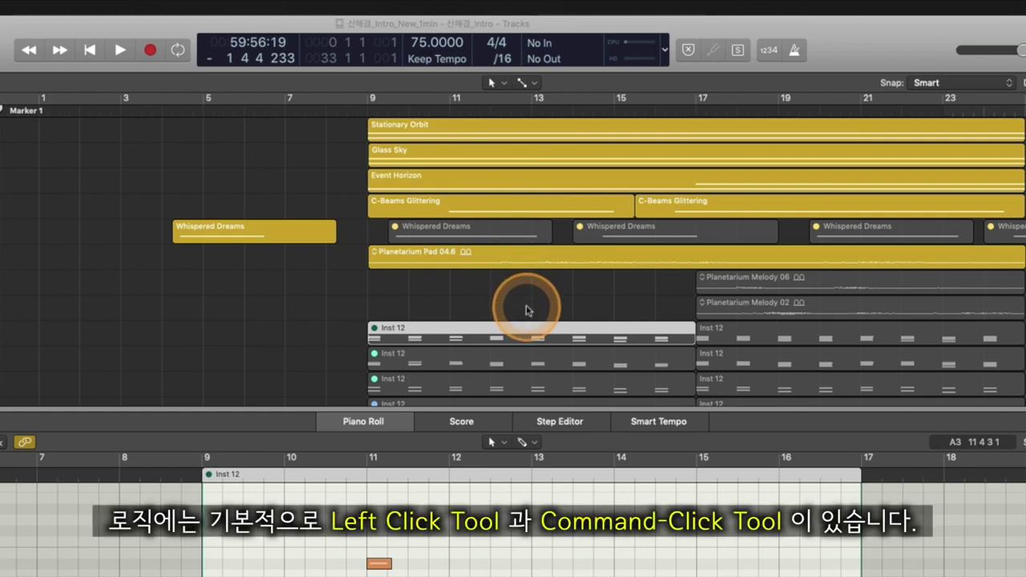
Look through the available tools for the Command-Click Tool and the Left Click Tool in the Tracks area
click(533, 84)
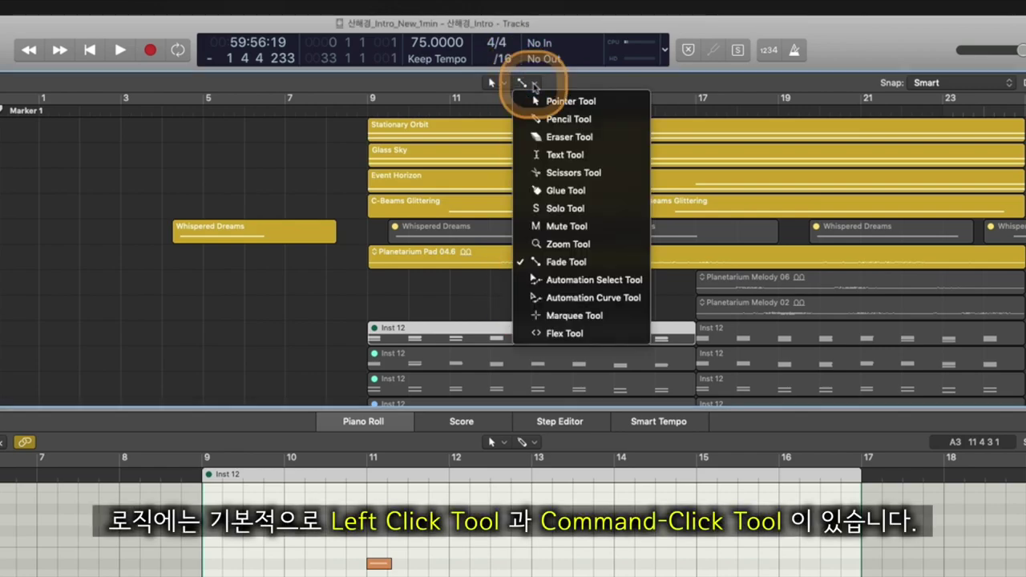
click(525, 84)
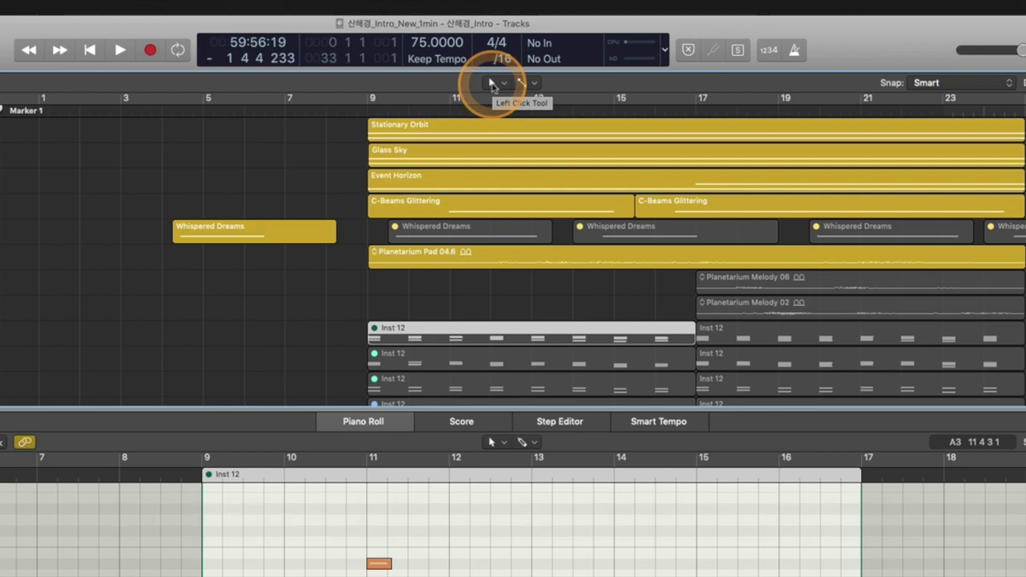
click(522, 300)
click(493, 83)
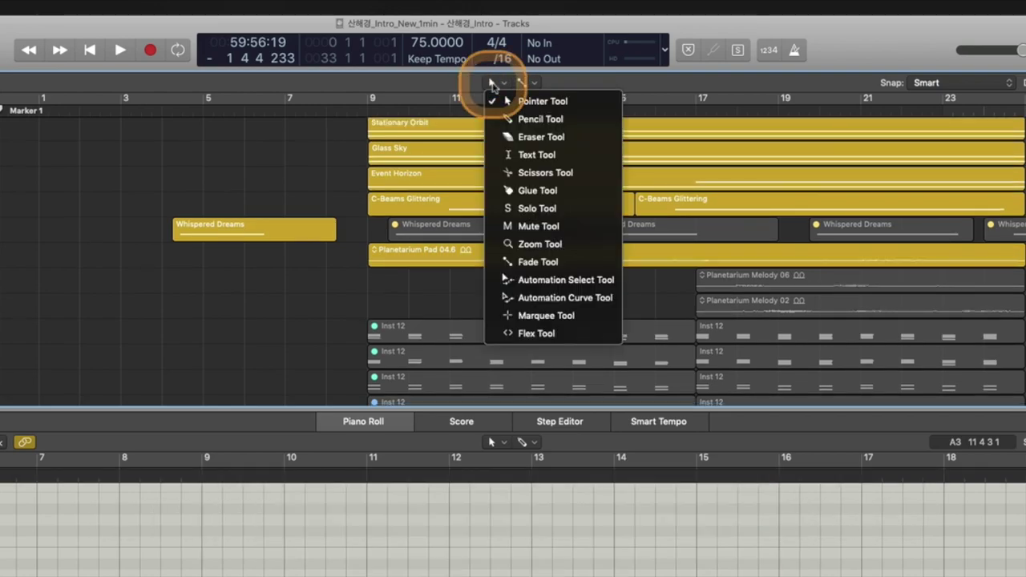
click(481, 153)
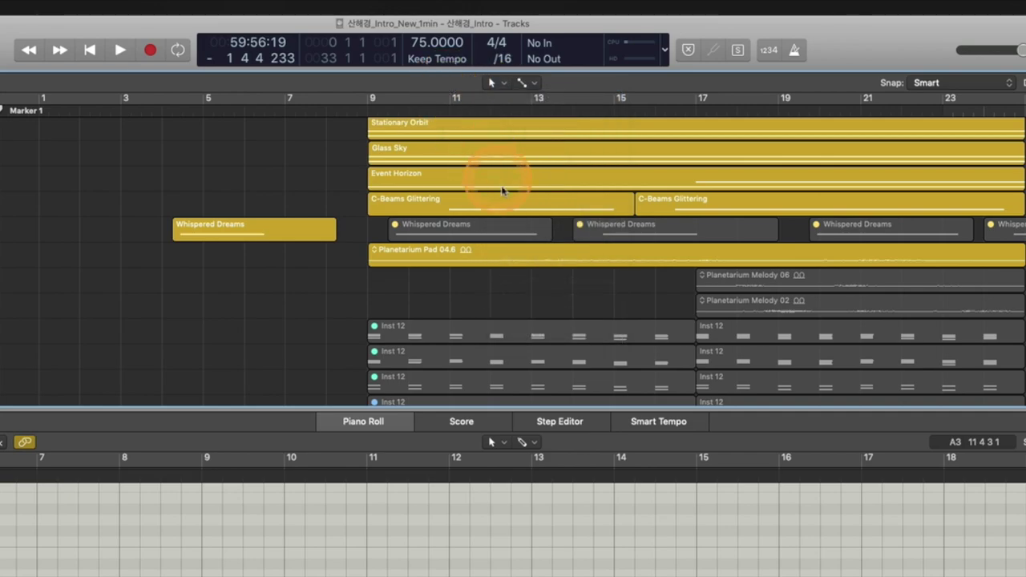
Select the C-Beams Glittering, Event Horizon, Glass Sky and Stationary Orbit regions one at a time with the Pointer Tool, ending on C-Beams Glittering
click(505, 207)
click(507, 181)
click(528, 151)
click(529, 129)
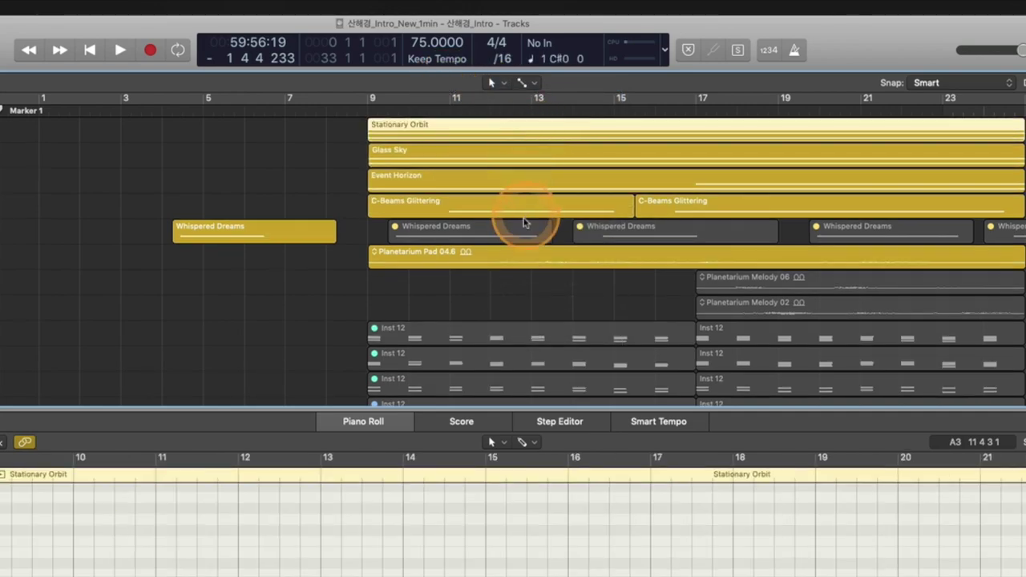
click(519, 215)
Review the Command-Click Tool choices in the Tracks area again and clear the region selection
click(522, 82)
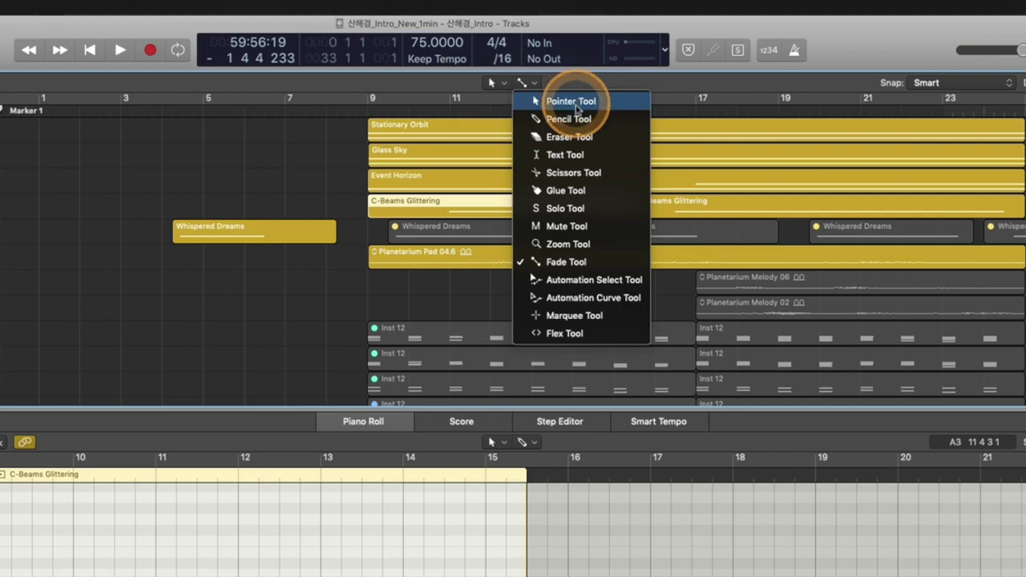
click(431, 316)
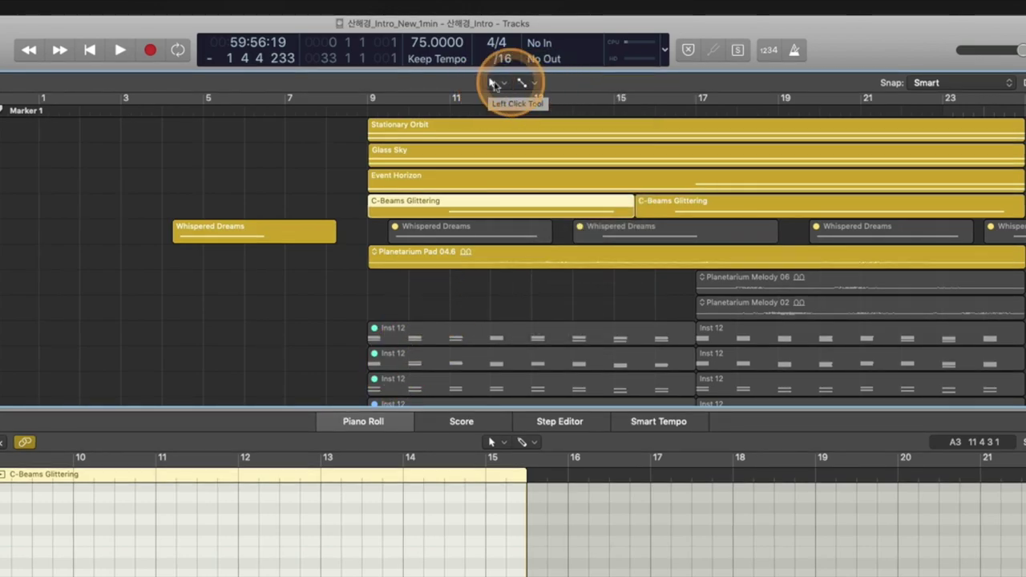
click(488, 307)
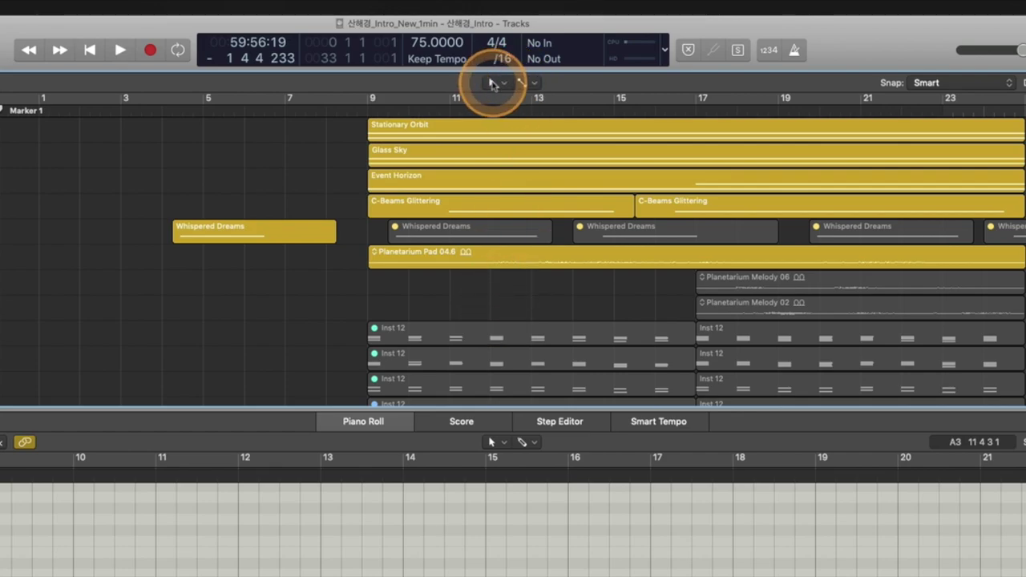
click(521, 83)
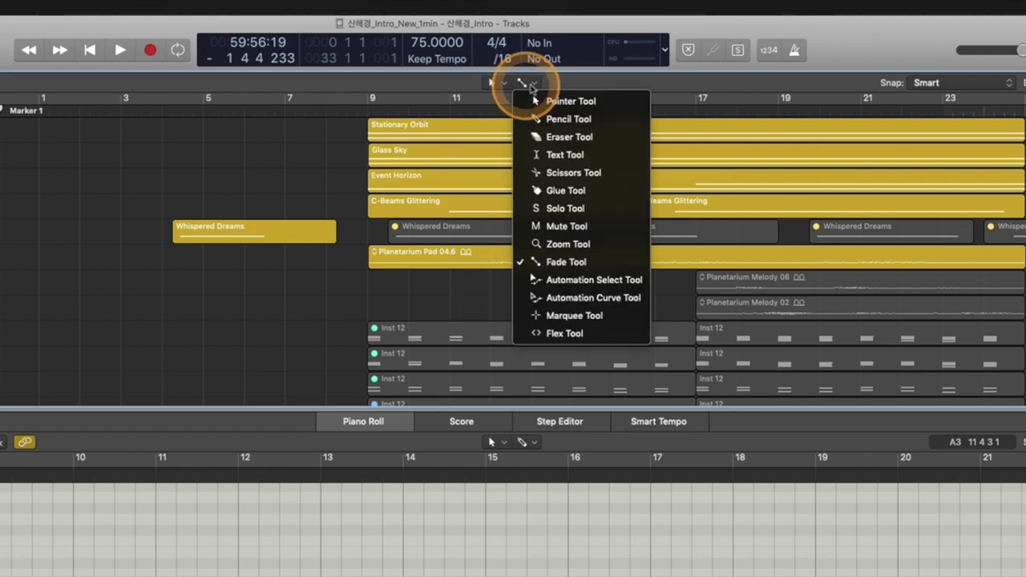
click(401, 310)
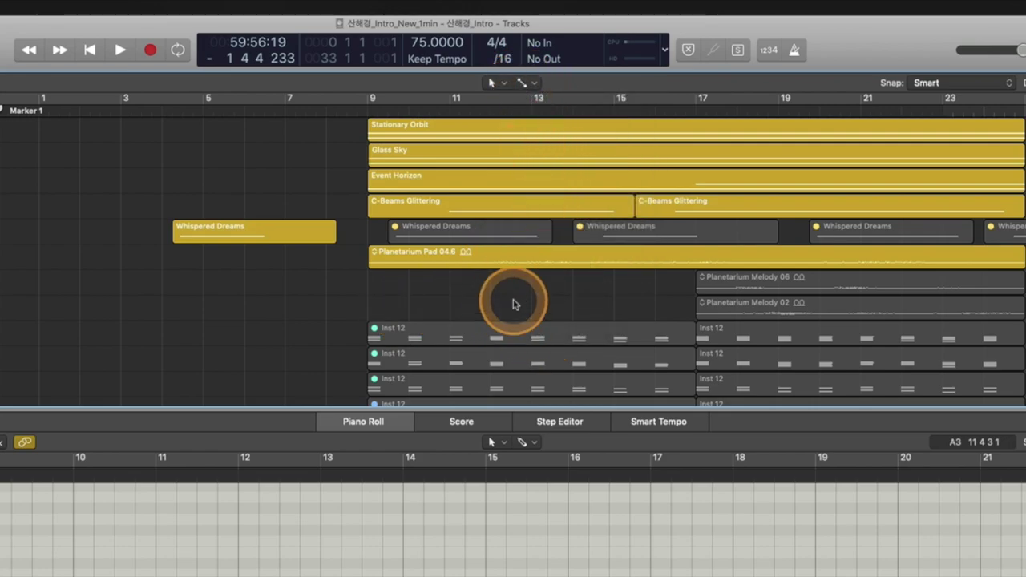
View the floating tool list with its key assignments in the Tracks area, keeping the Pointer Tool active
key(t)
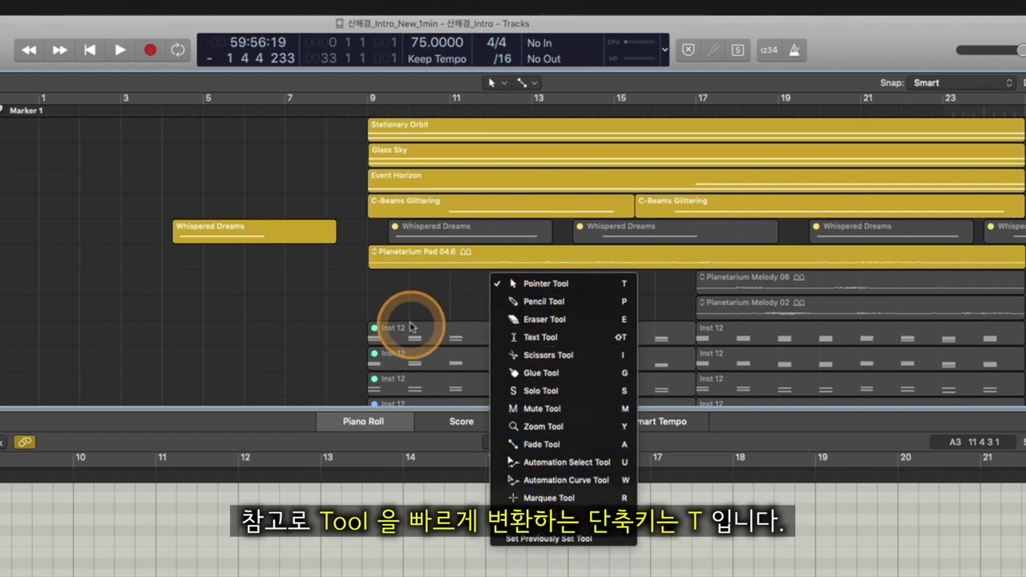
key(t)
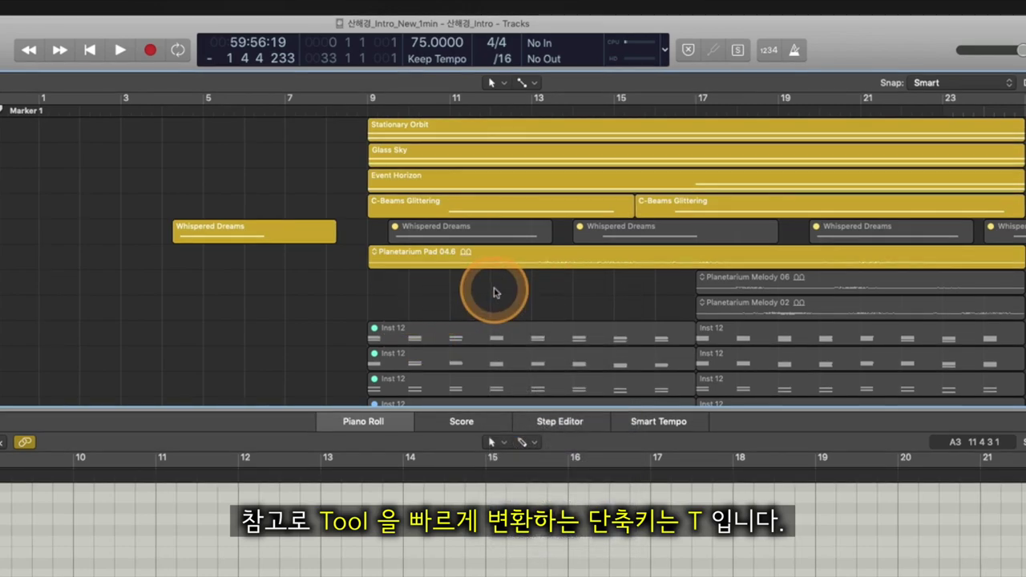
key(t)
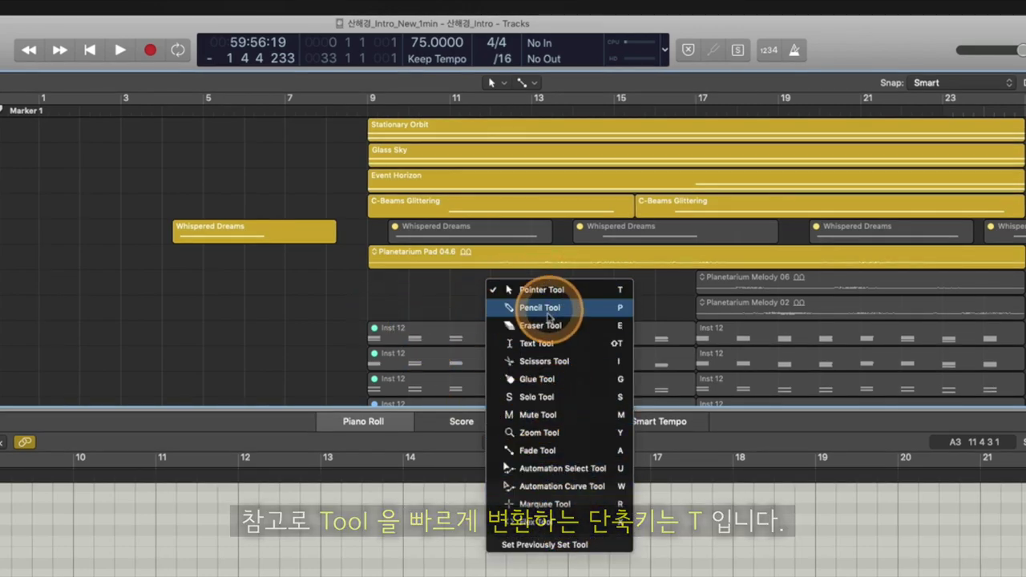
click(440, 293)
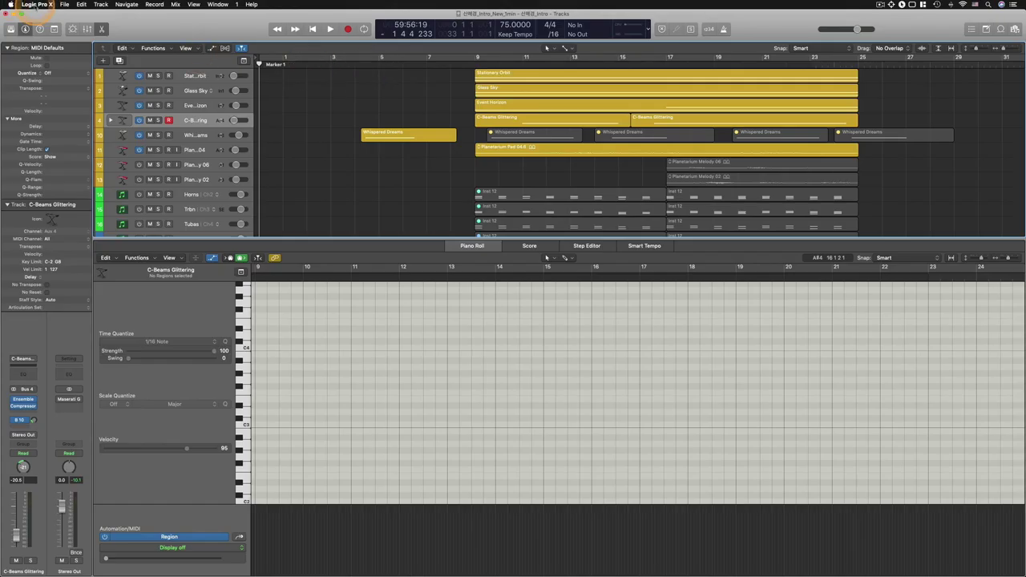
Open the General preferences at the Editing settings and check which menu the right mouse button opens in the Tracks area
click(36, 5)
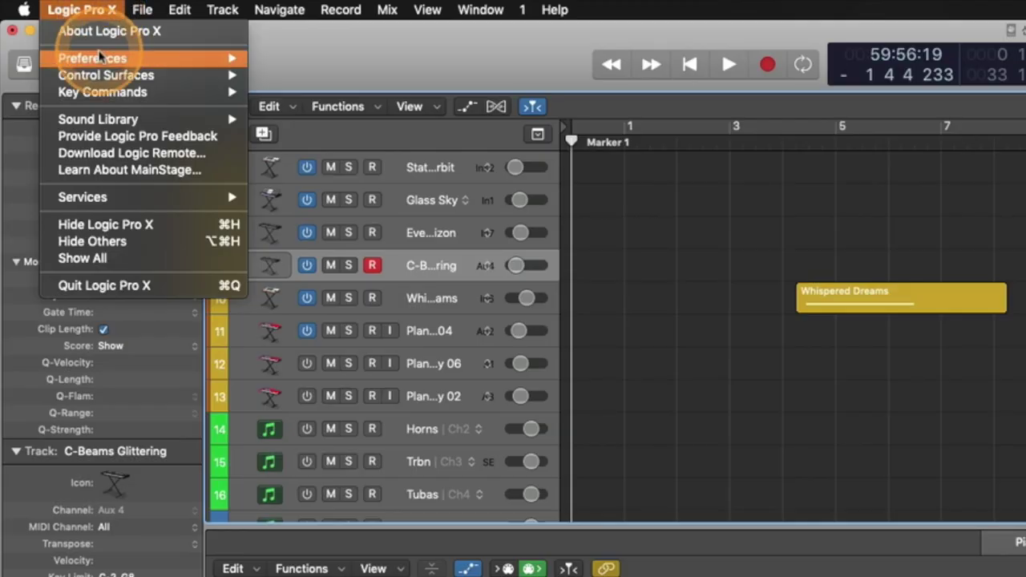
mouse_move(63, 29)
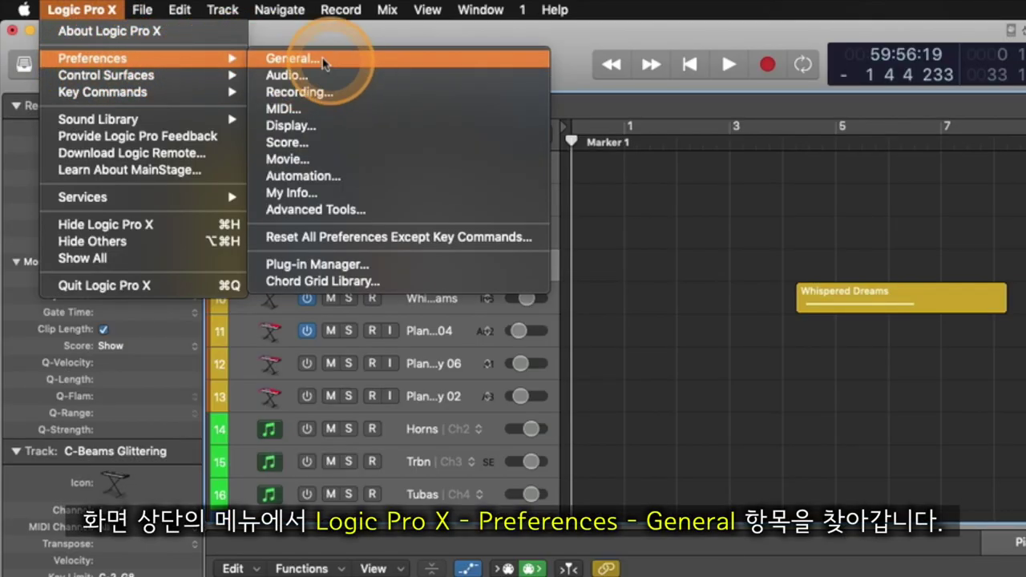
click(320, 62)
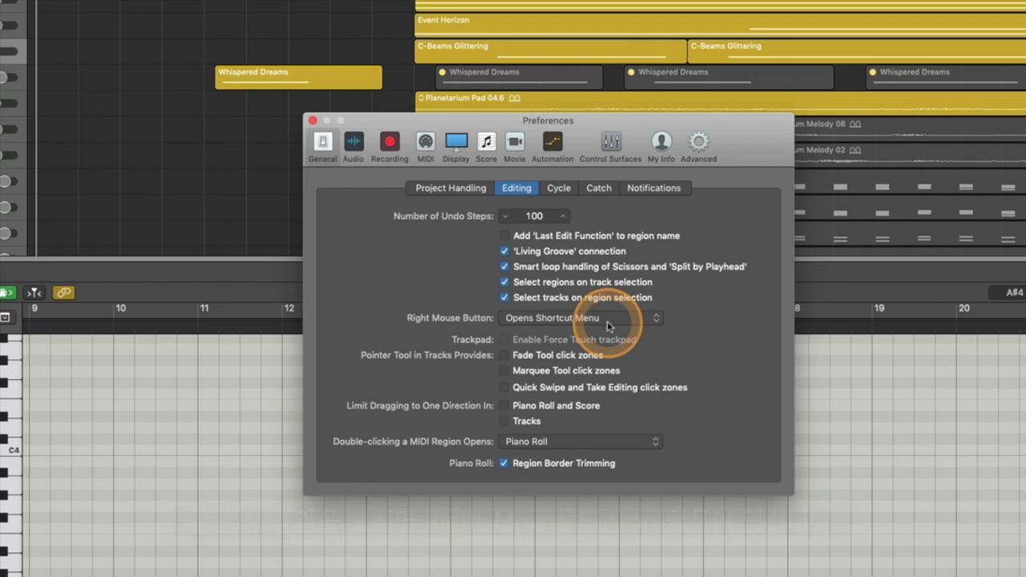
right_click(167, 135)
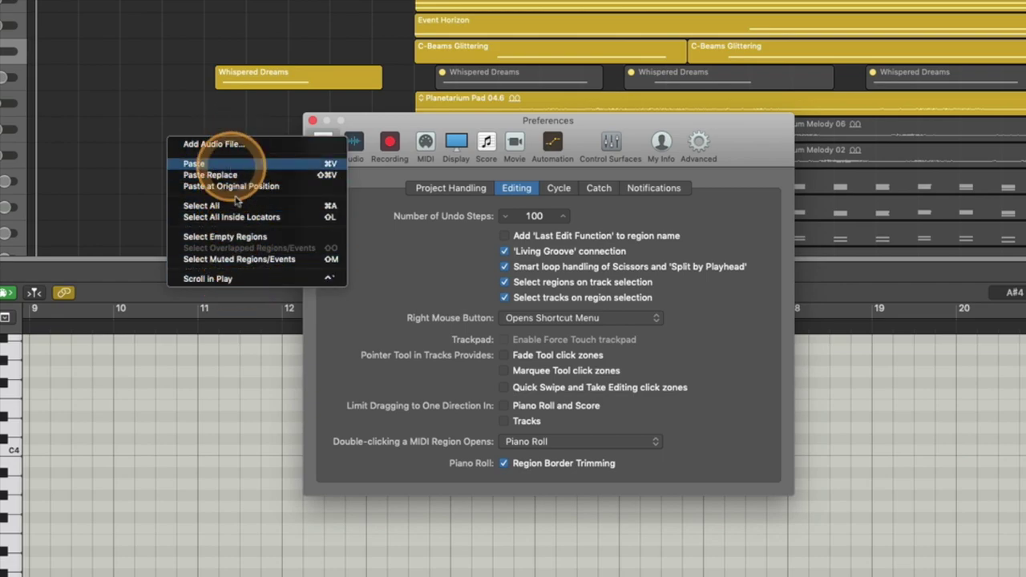
click(159, 182)
Set the Right Mouse Button preference to Opens Tool Menu and test it in an empty part of the Tracks area
click(565, 318)
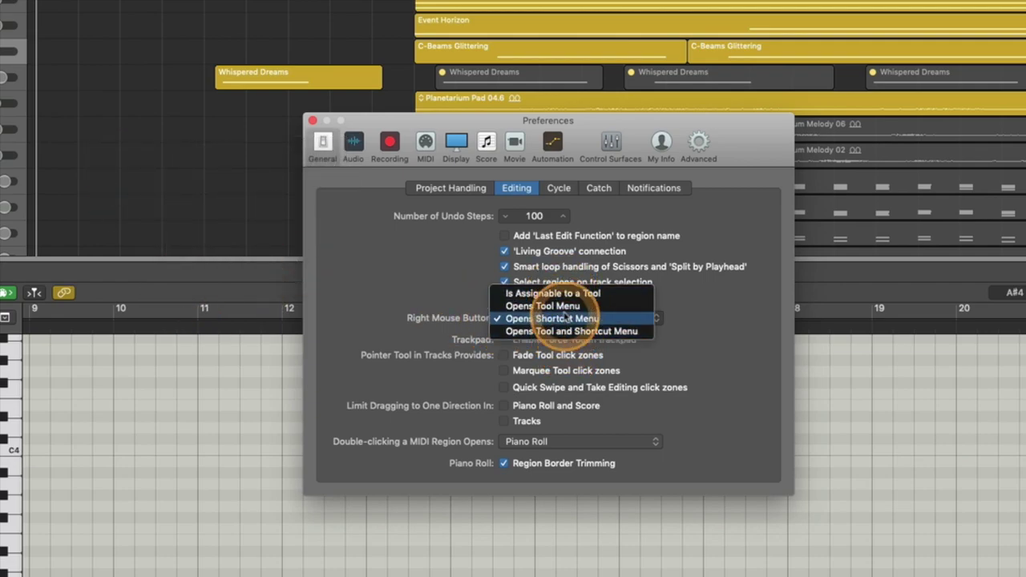
click(565, 307)
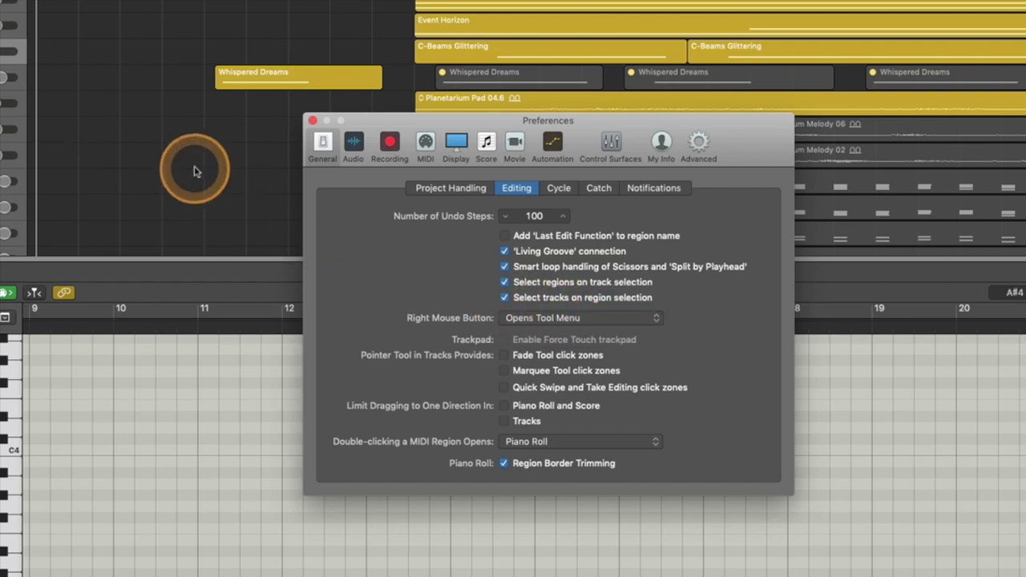
right_click(192, 166)
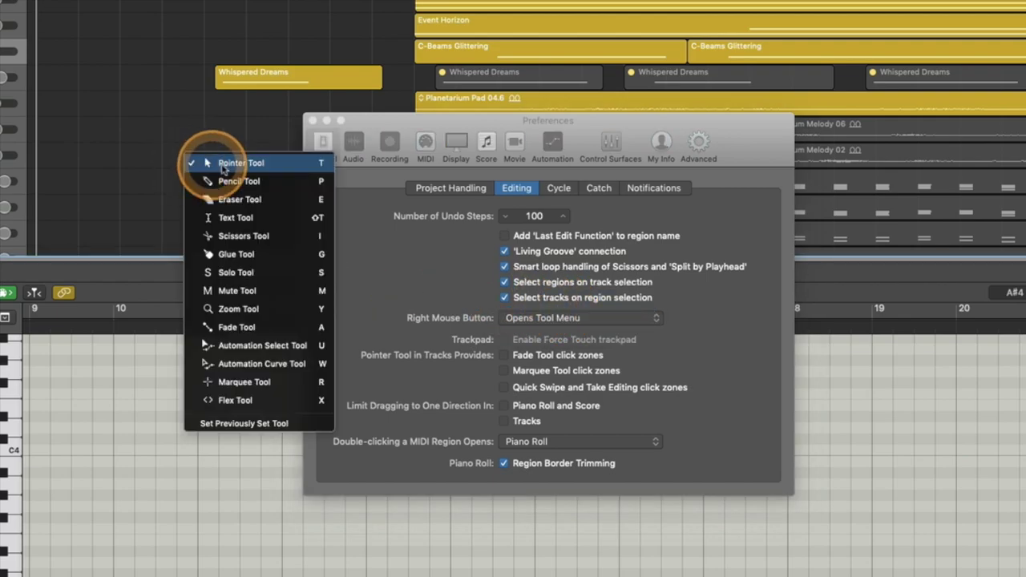
click(142, 144)
Set the Right Mouse Button preference to Opens Tool and Shortcut Menu and test the combined menu in the Tracks area
click(559, 319)
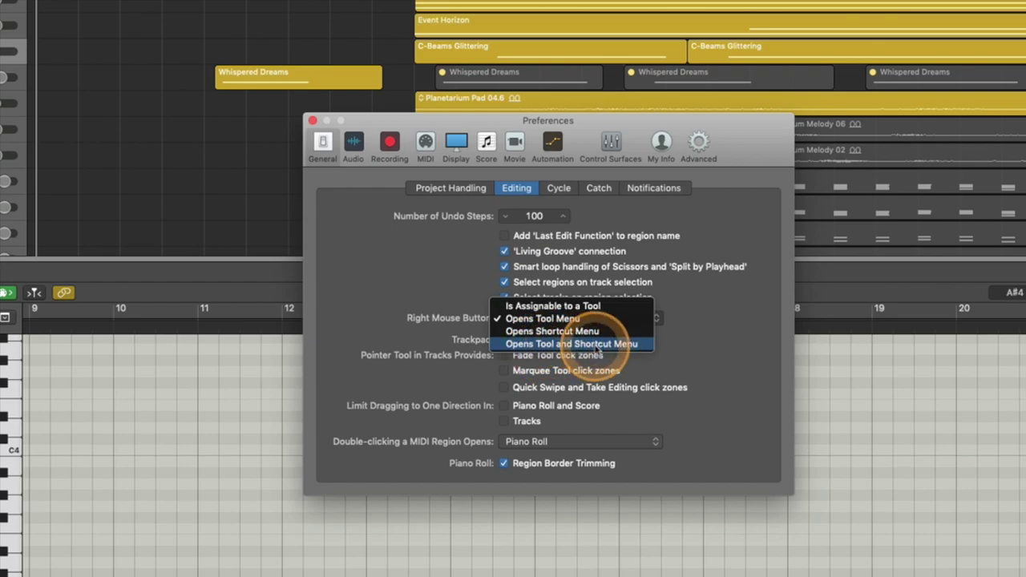
click(589, 347)
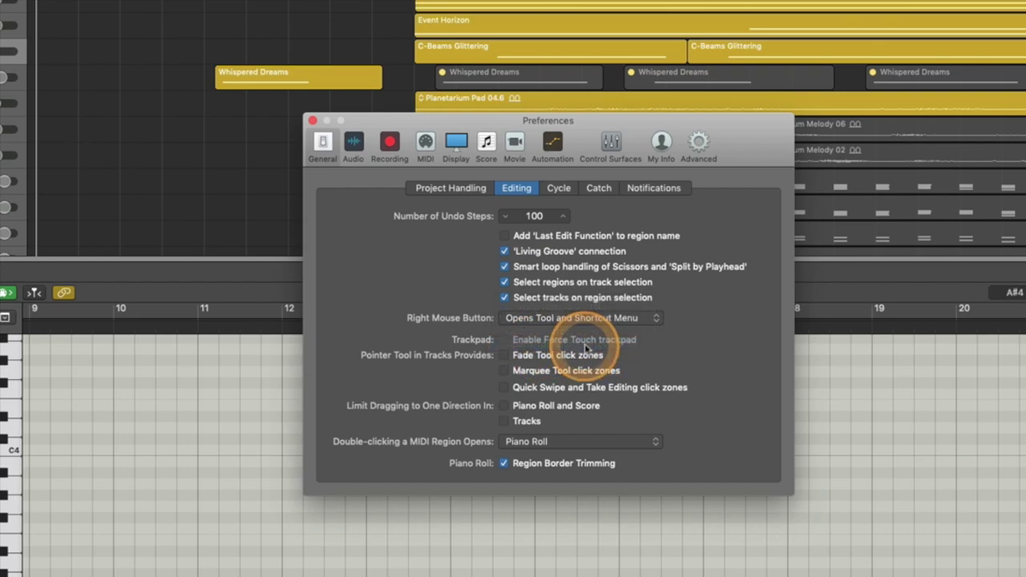
right_click(178, 165)
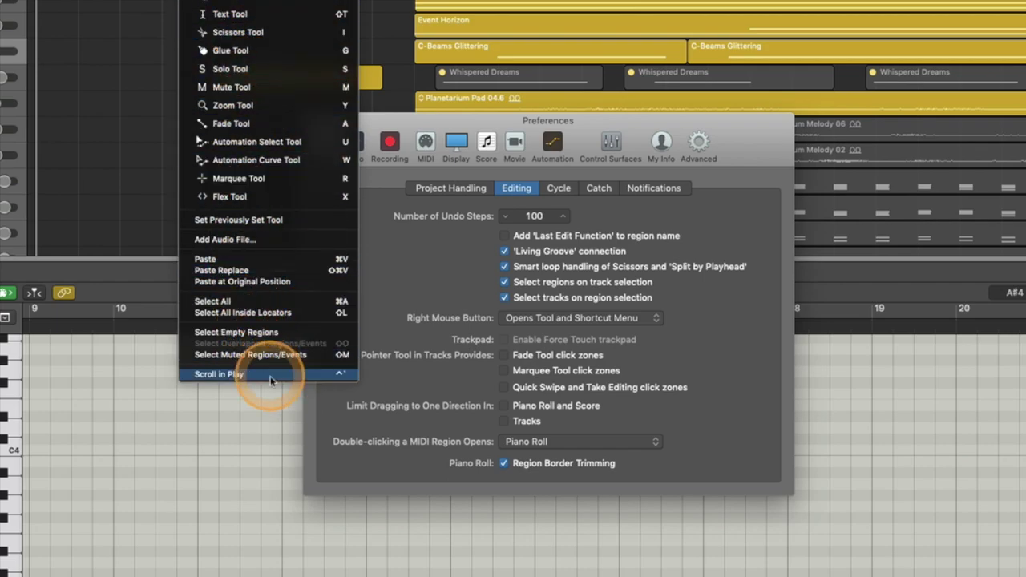
click(134, 170)
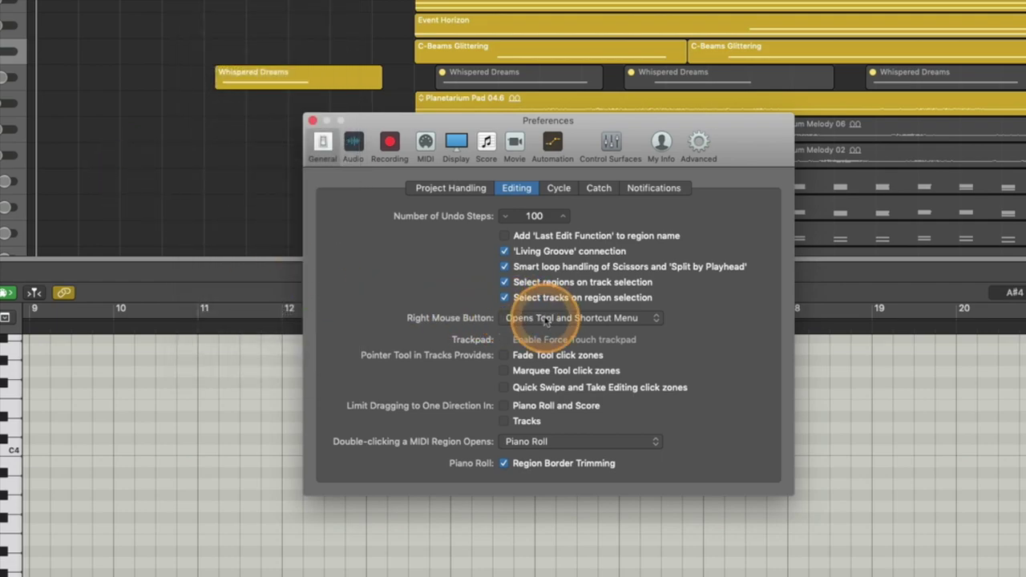
Set the Right Mouse Button preference to Is Assignable to a Tool and close the Preferences window
click(546, 319)
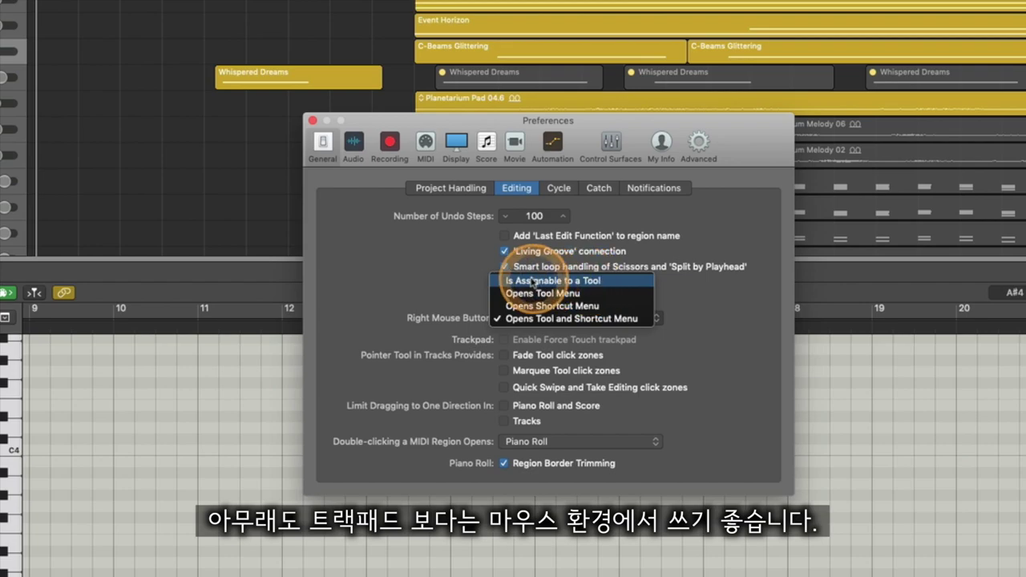
click(525, 282)
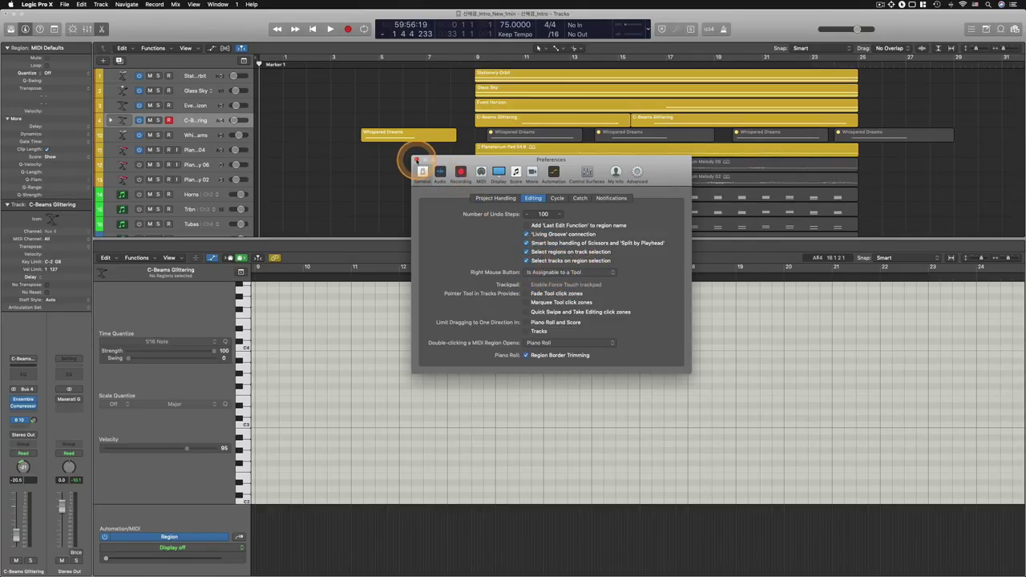
click(416, 160)
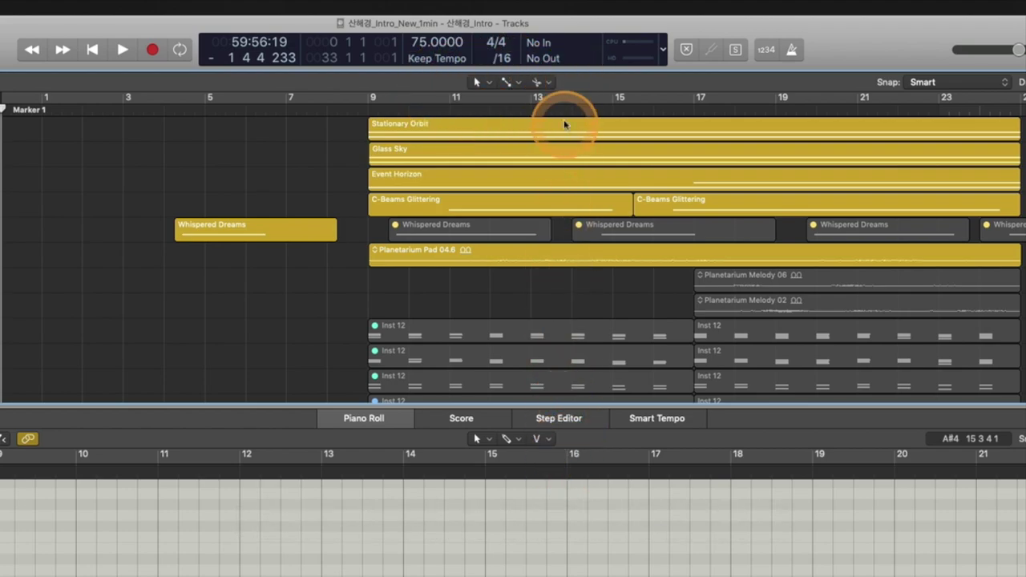
Assign the Solo Tool to the right mouse button in the Tracks area, and replace it with the Eraser Tool
click(537, 82)
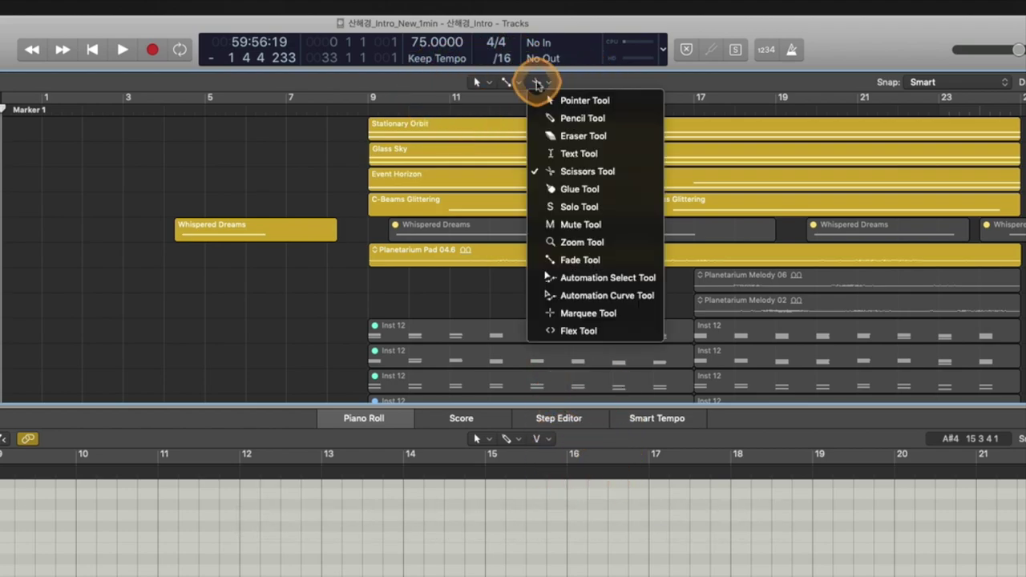
click(570, 206)
click(539, 81)
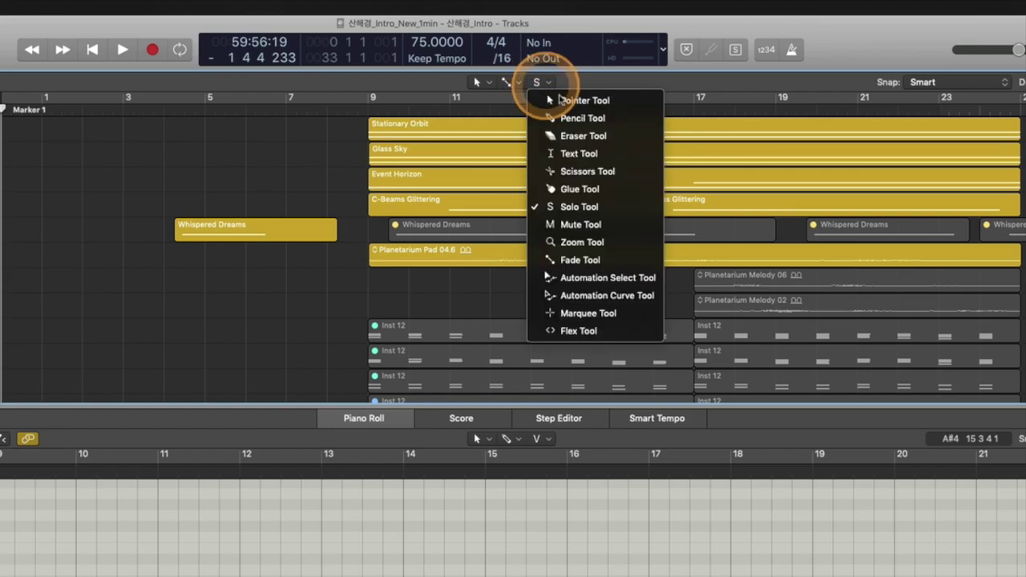
click(577, 136)
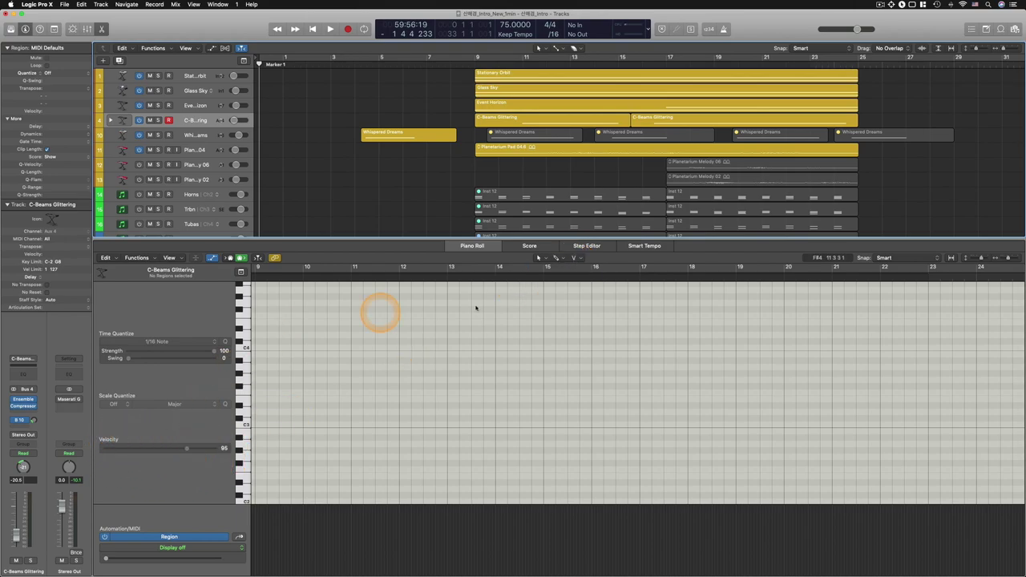
Show the Horns track's Inst 12 region starting at bar 17 in the Piano Roll and select its second-lowest note at bar 20
click(726, 197)
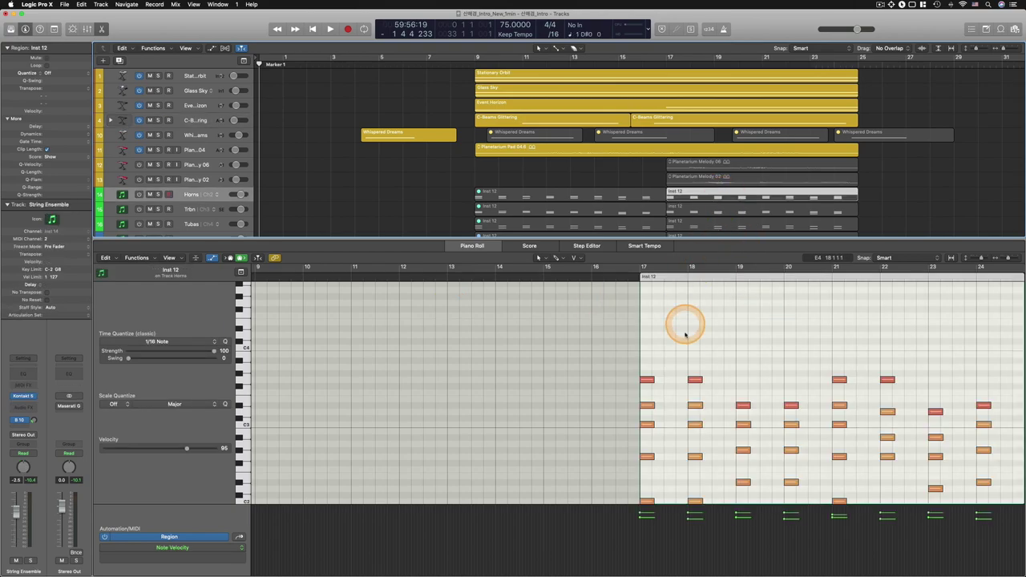
scroll(682, 327, right, 5)
scroll(686, 330, down, 5)
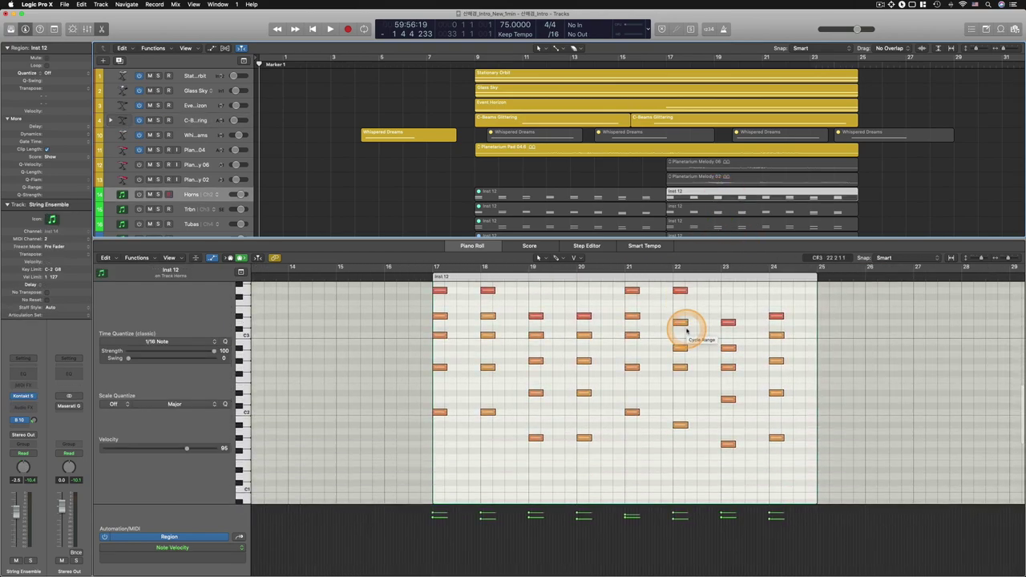
scroll(714, 331, right, 3)
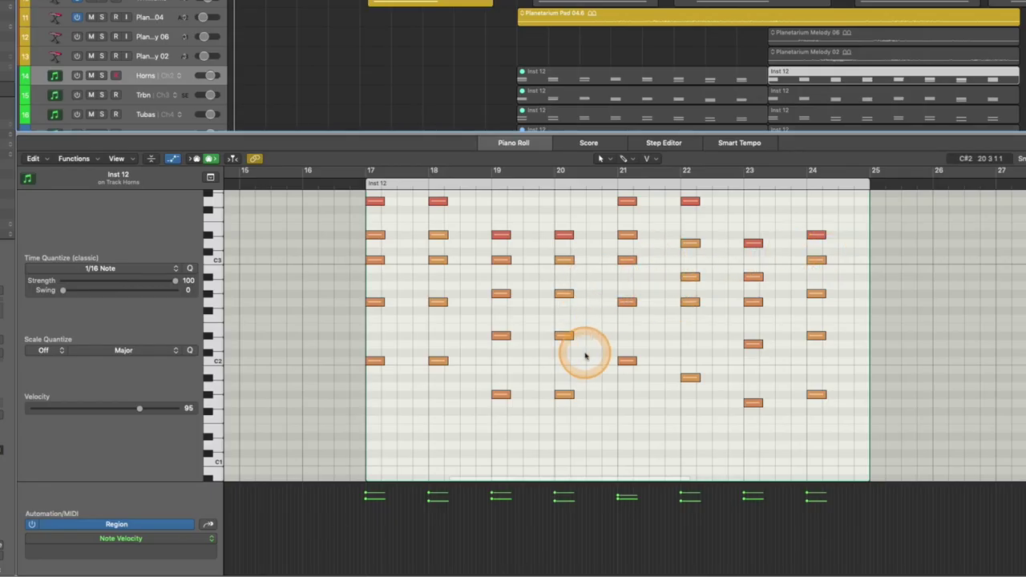
click(563, 335)
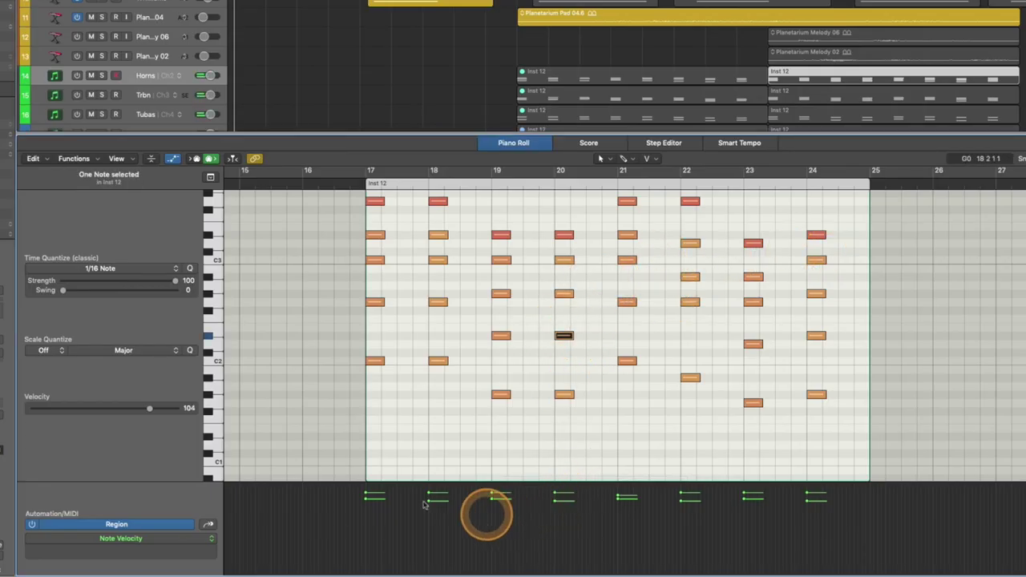
Select the lowest note at bar 20 in the Piano Roll, set its velocity to 101, and deselect it
drag(582, 422, 543, 371)
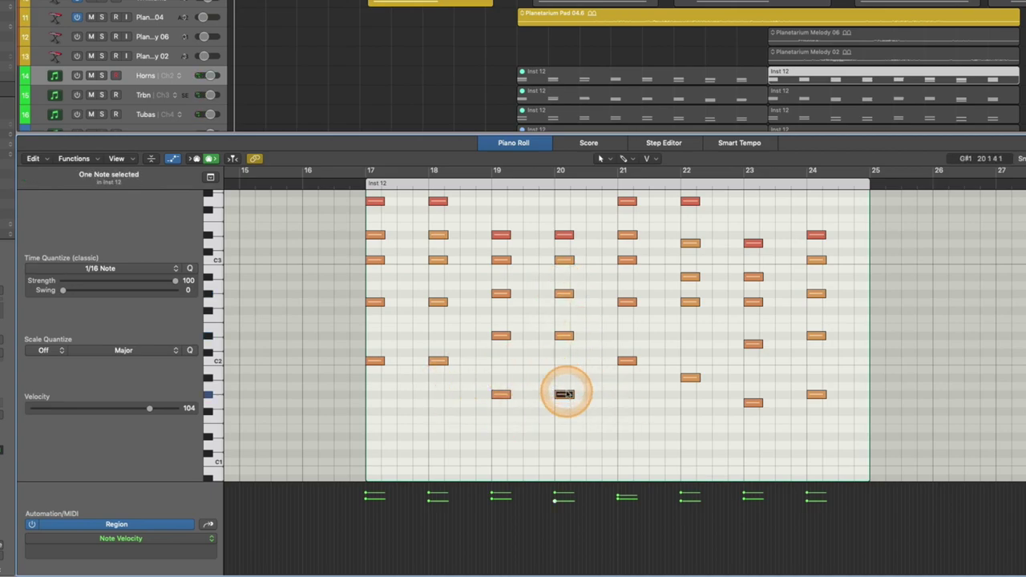
click(566, 394)
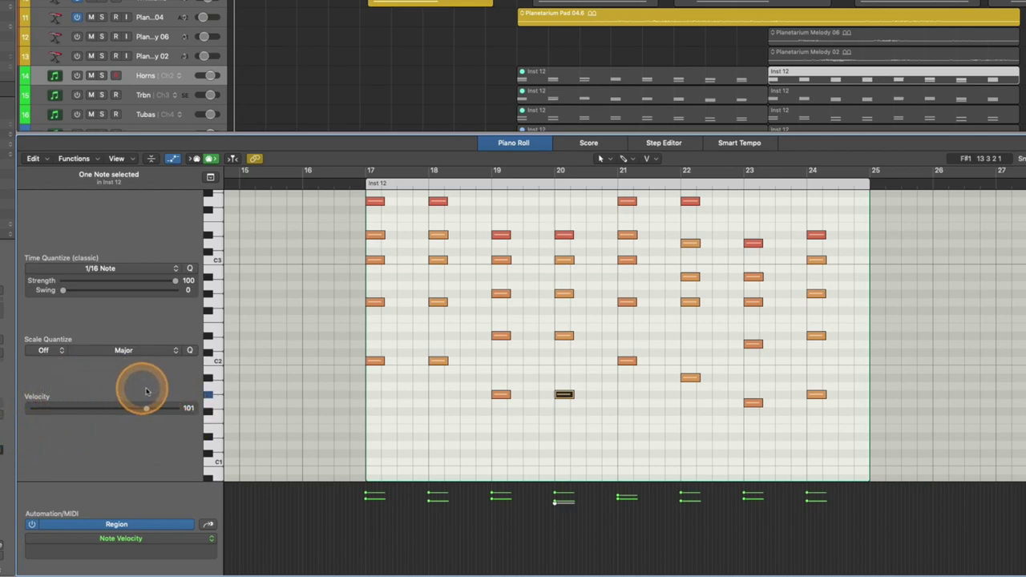
drag(600, 428, 336, 332)
click(491, 425)
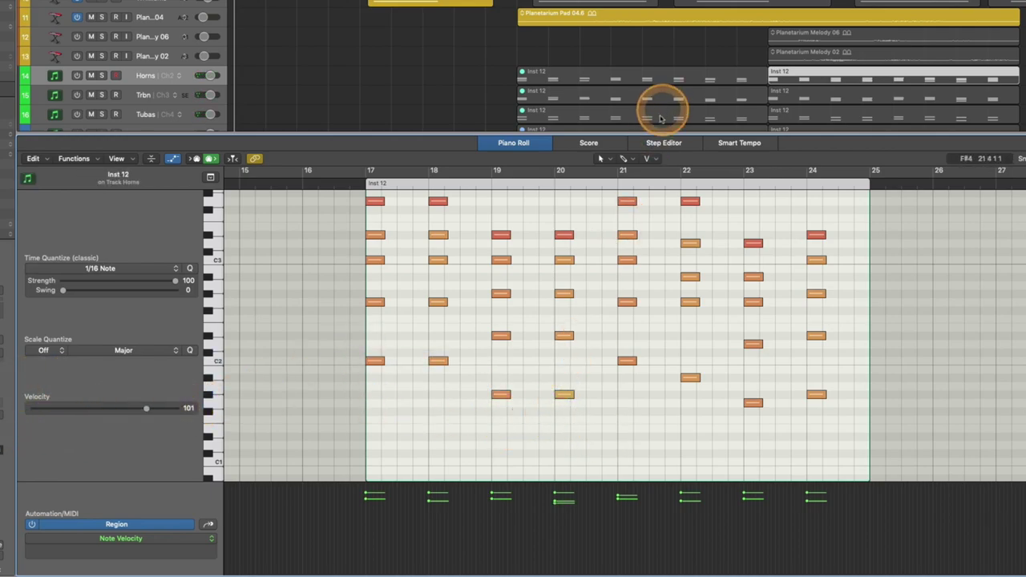
Adjust the velocities of the lower notes at bars 20 and 21 with the Velocity Tool assigned to the right mouse button
click(649, 160)
click(648, 158)
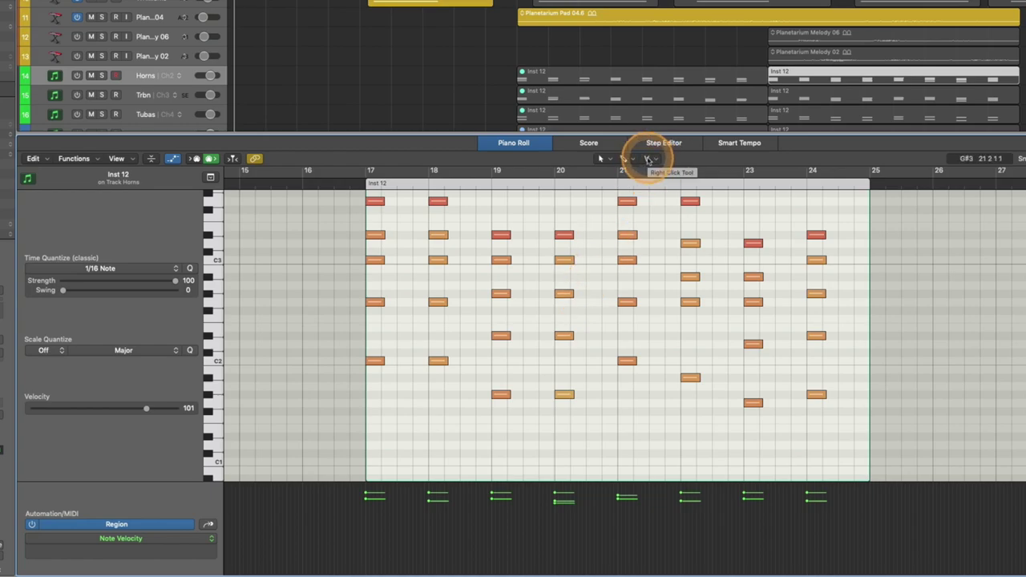
right_click(563, 297)
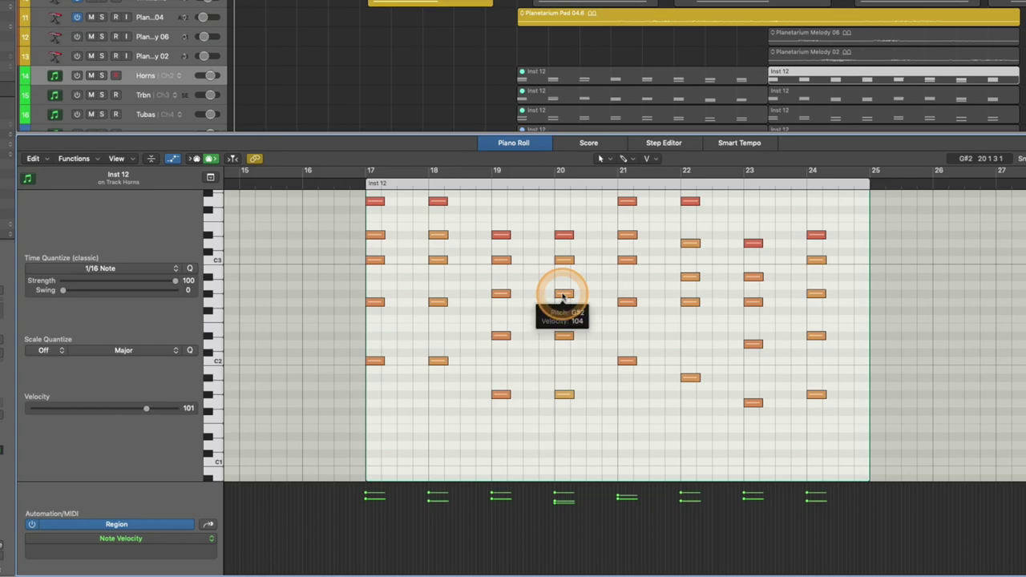
mouse_move(563, 297)
mouse_down()
mouse_move(566, 371)
mouse_move(563, 304)
mouse_move(563, 359)
mouse_move(563, 313)
mouse_up()
mouse_move(625, 302)
mouse_down()
mouse_move(618, 360)
mouse_move(623, 303)
mouse_up()
drag(638, 411, 566, 283)
click(618, 334)
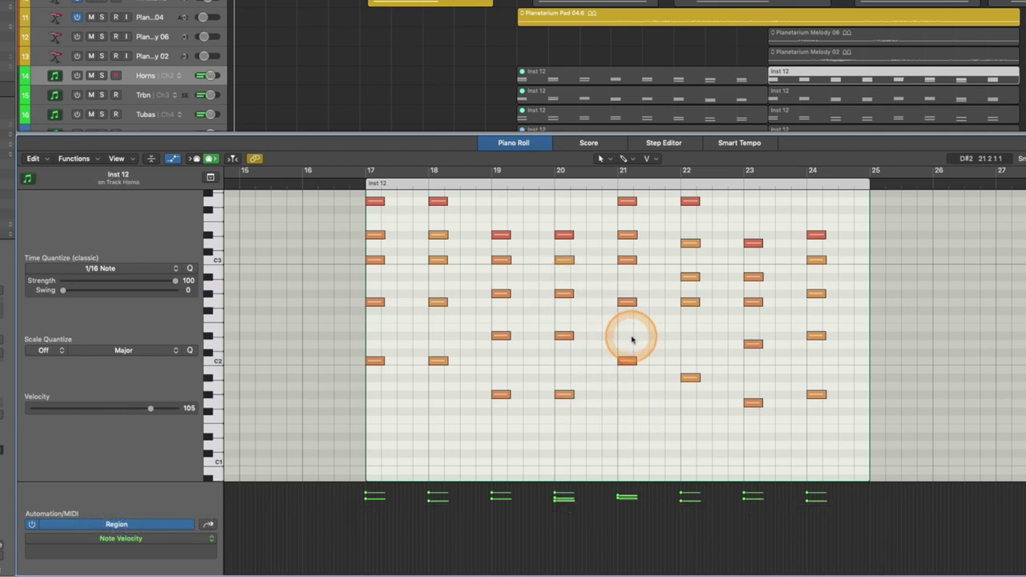
Select the lower notes at bars 19 and 20 together, raise the velocity value to 106, and deselect them
click(651, 161)
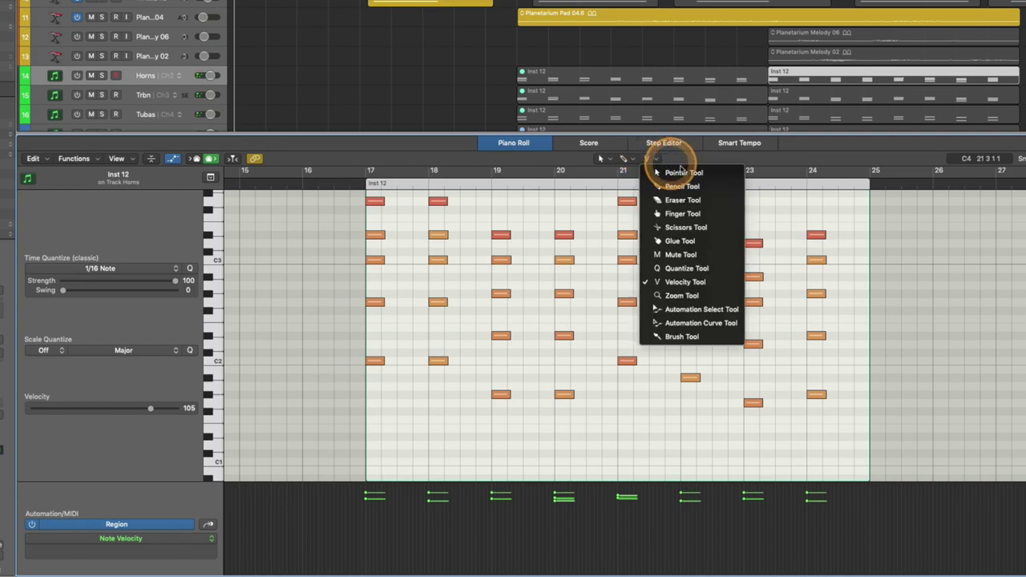
click(601, 299)
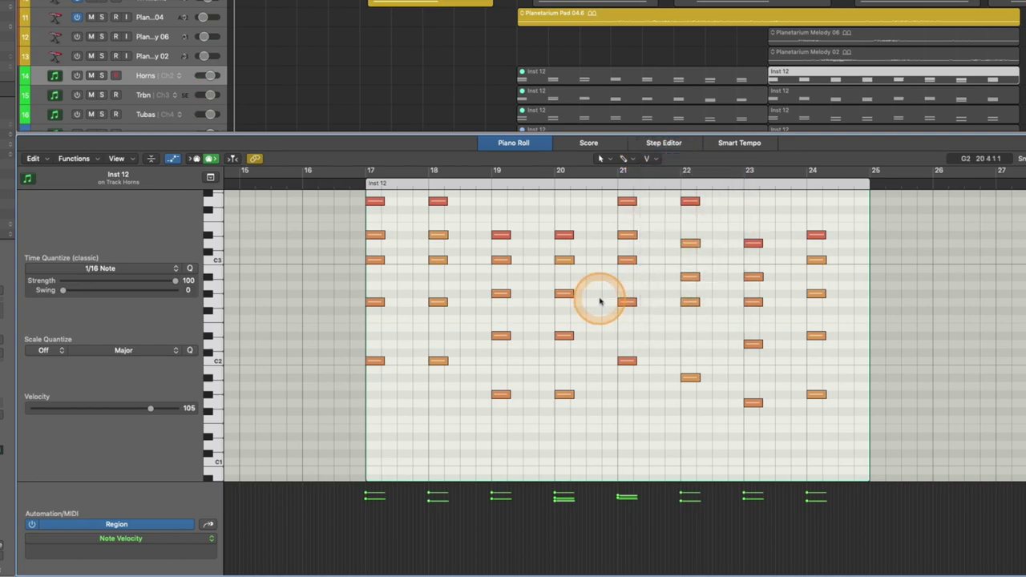
drag(600, 410, 469, 290)
mouse_move(150, 409)
mouse_down()
mouse_move(119, 410)
mouse_move(152, 408)
mouse_up()
click(714, 344)
click(643, 330)
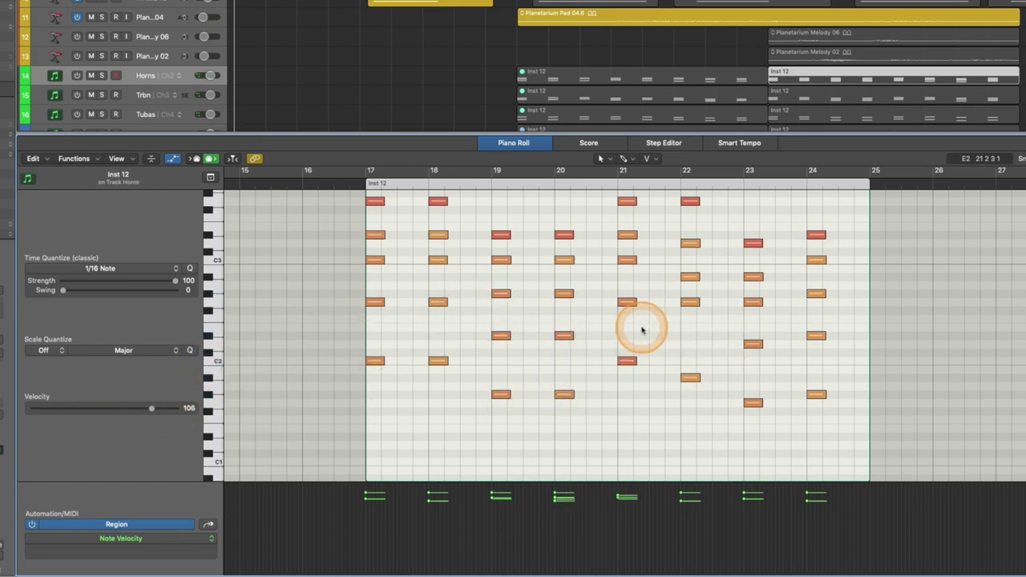
click(646, 158)
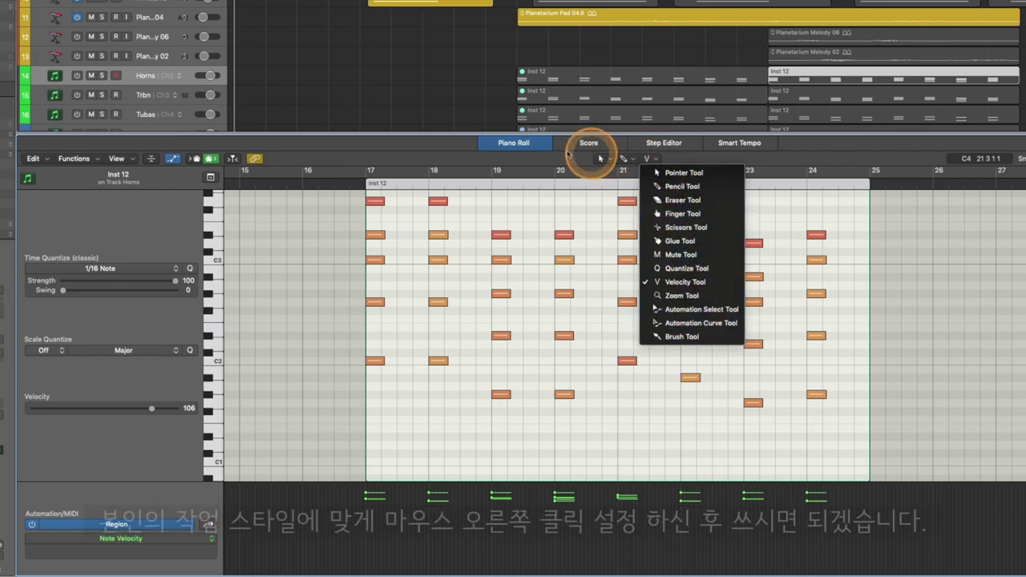
click(596, 168)
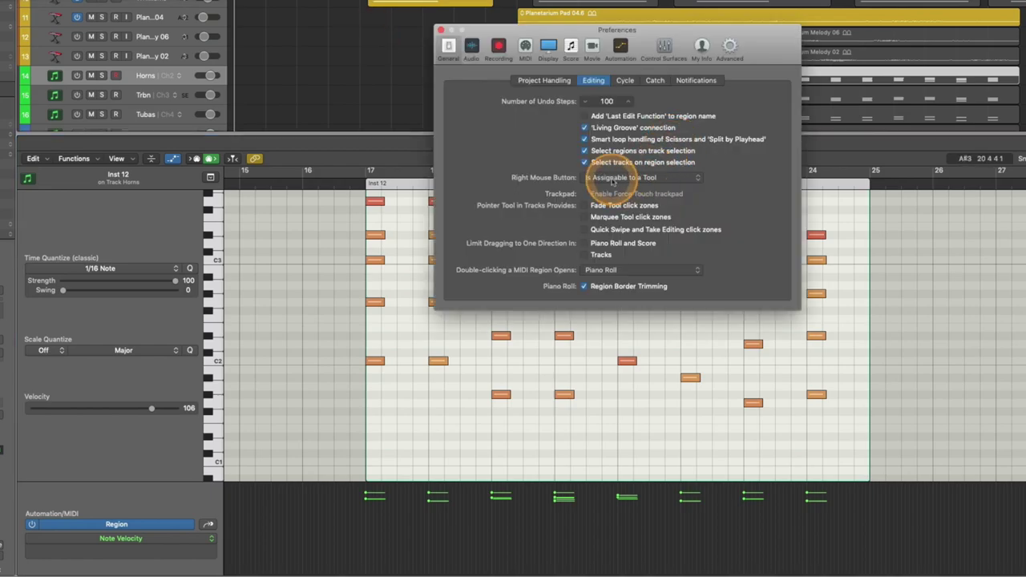
Set the Right Mouse Button editing preference to Opens Tool and Shortcut Menu and close the Preferences window
click(646, 177)
click(609, 207)
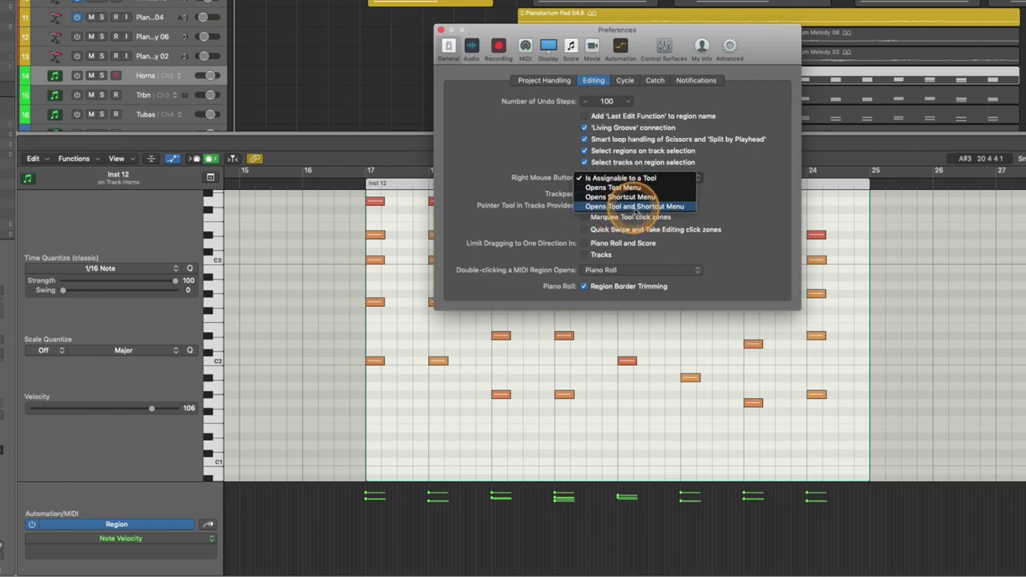
click(634, 206)
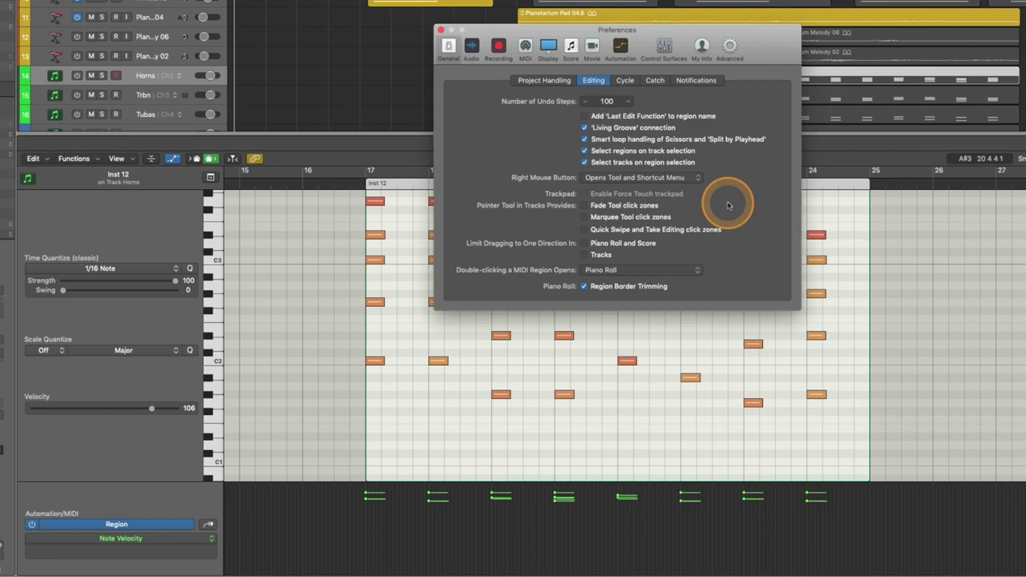
click(629, 178)
click(758, 180)
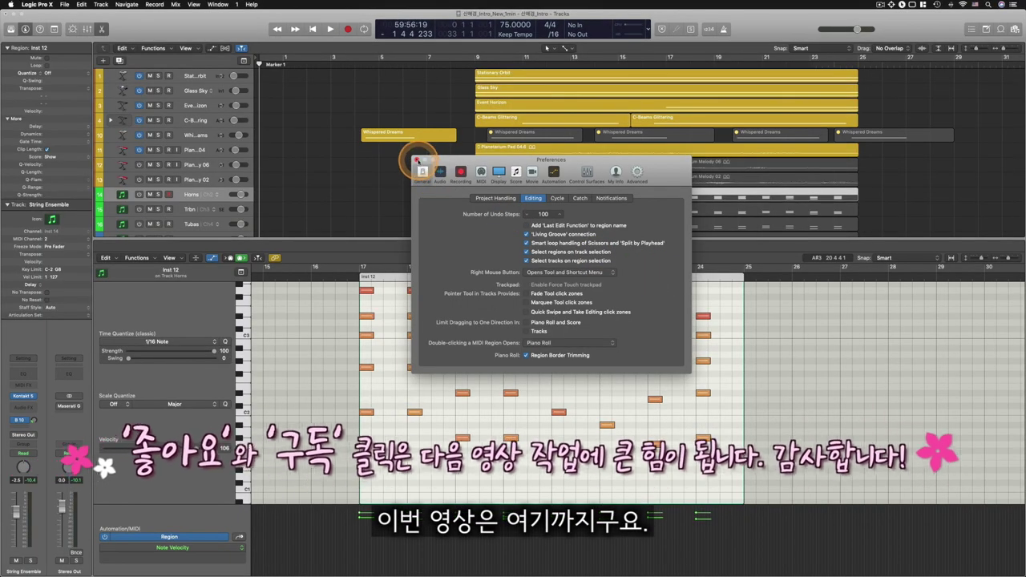
click(416, 161)
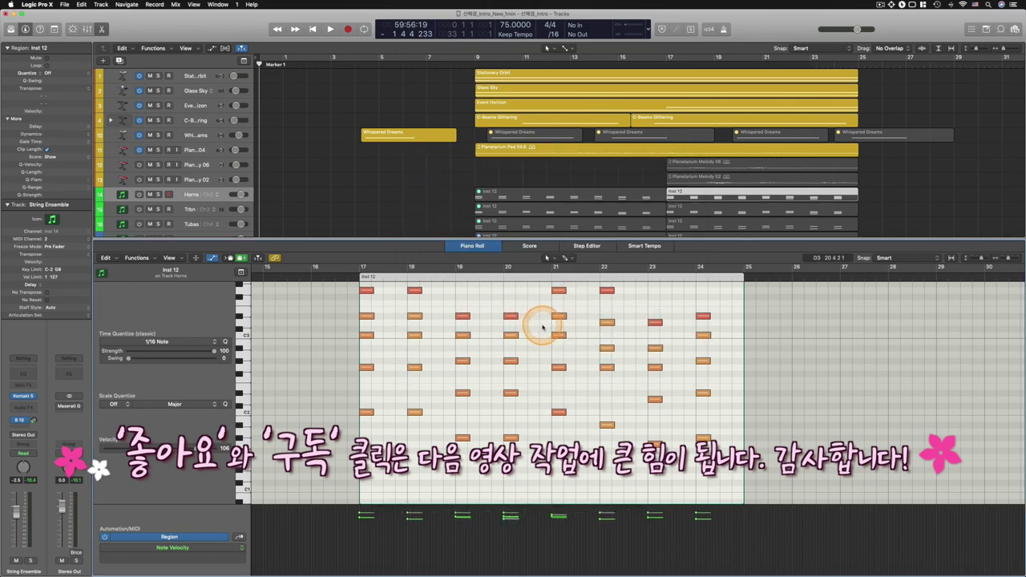